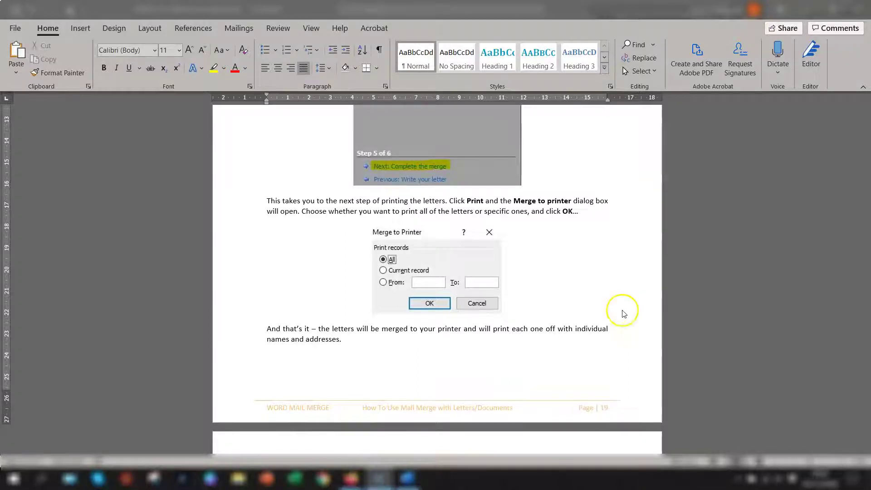
Turn on Show/Hide ¶ so the manual page break ending page 19 becomes visible
{"action": "scroll", "coordinate": [613, 306], "scroll_direction": "down", "scroll_amount": 3}
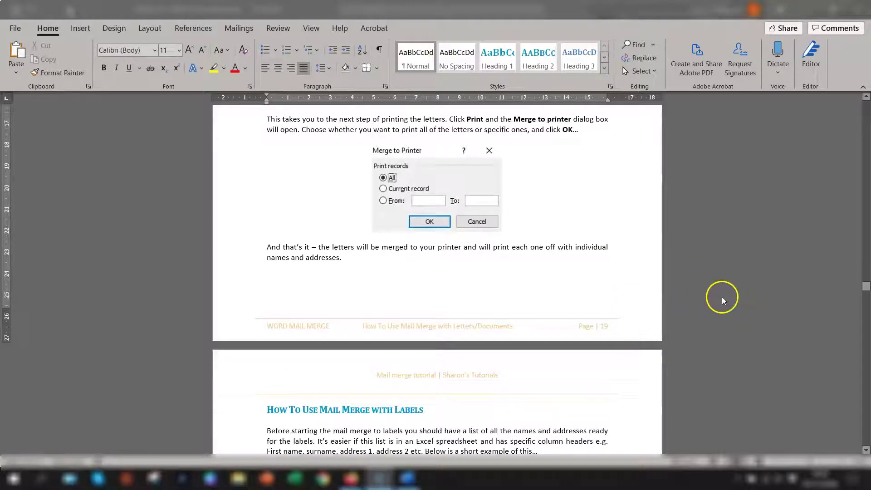
{"action": "scroll", "coordinate": [722, 298], "scroll_direction": "up", "scroll_amount": 2}
{"action": "scroll", "coordinate": [691, 314], "scroll_direction": "down", "scroll_amount": 1}
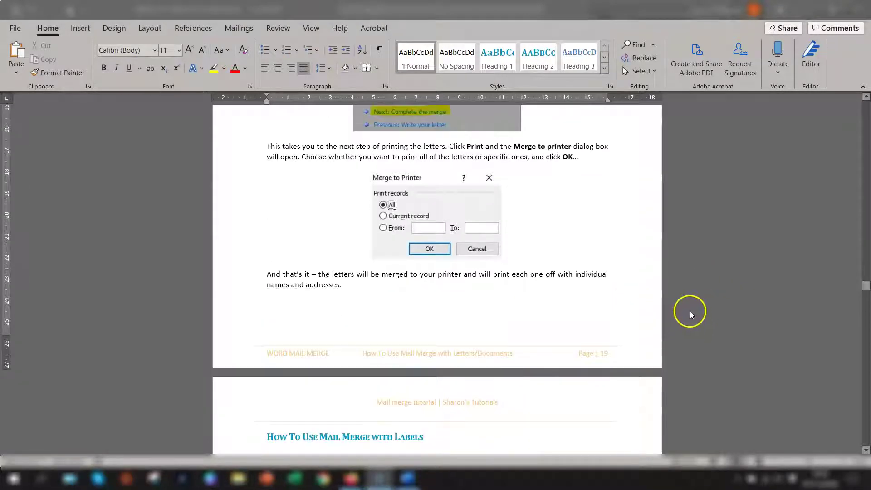
{"action": "scroll", "coordinate": [699, 327], "scroll_direction": "up", "scroll_amount": 2}
{"action": "scroll", "coordinate": [699, 329], "scroll_direction": "down", "scroll_amount": 3}
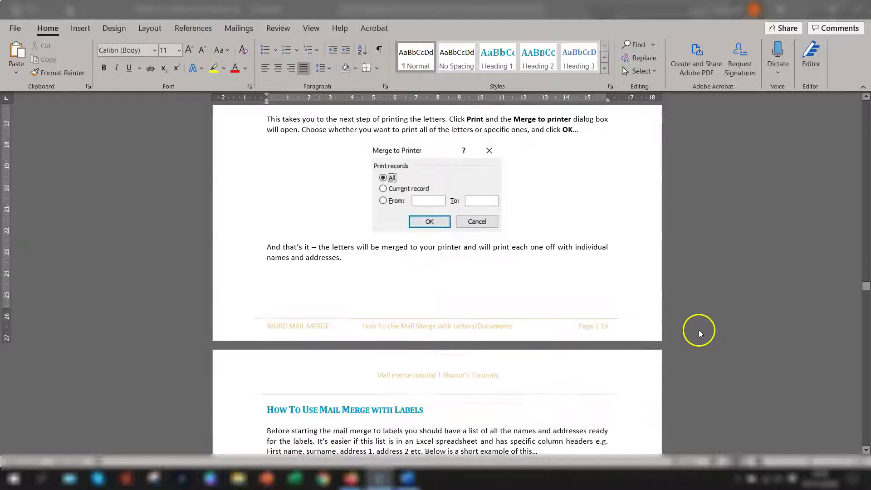
{"action": "scroll", "coordinate": [698, 333], "scroll_direction": "up", "scroll_amount": 1}
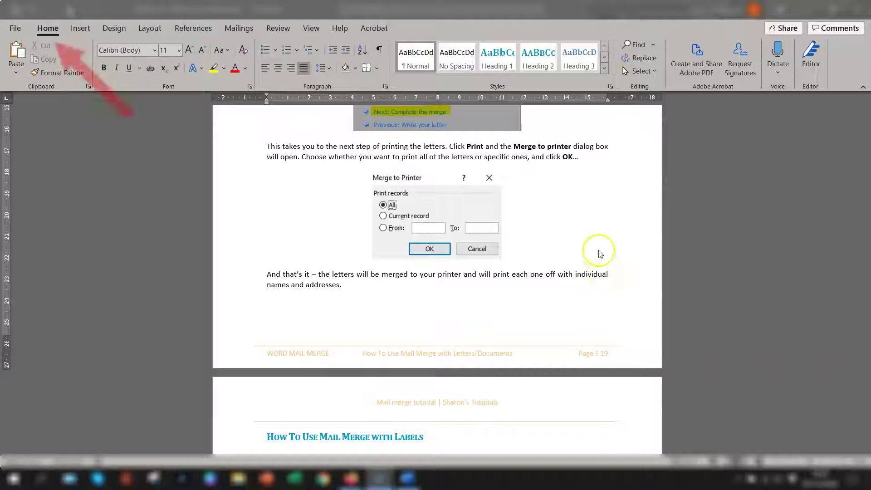
{"action": "left_click", "coordinate": [49, 30]}
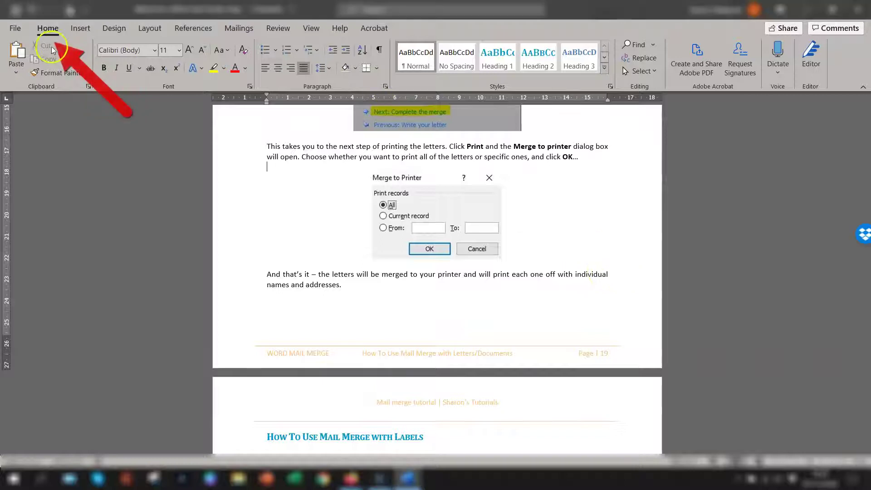
{"action": "left_click", "coordinate": [379, 50]}
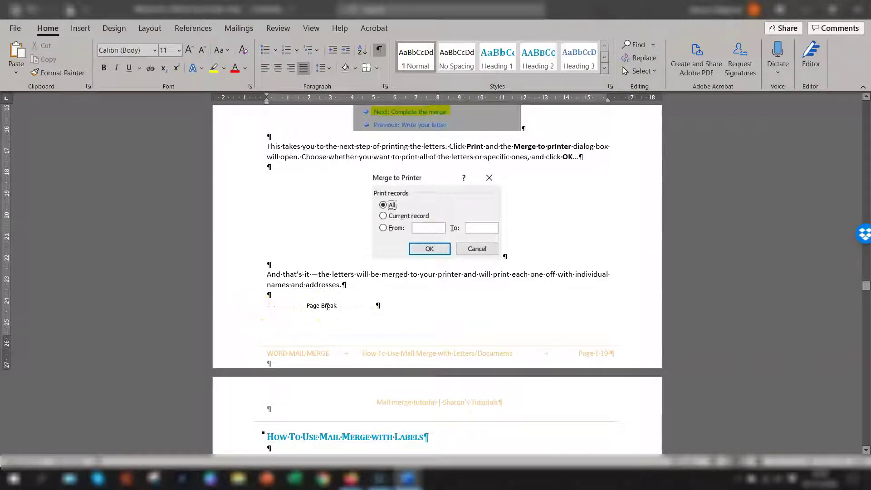
{"action": "scroll", "coordinate": [399, 272], "scroll_direction": "down", "scroll_amount": 6}
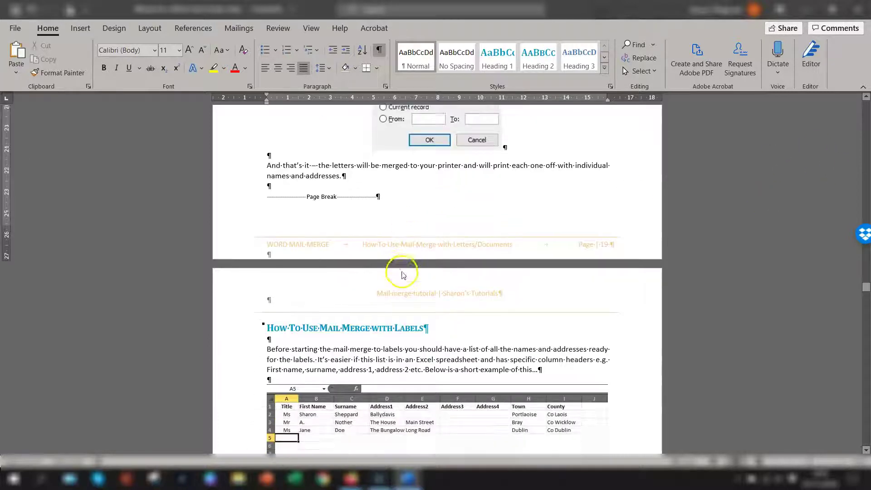
{"action": "scroll", "coordinate": [403, 272], "scroll_direction": "up", "scroll_amount": 5}
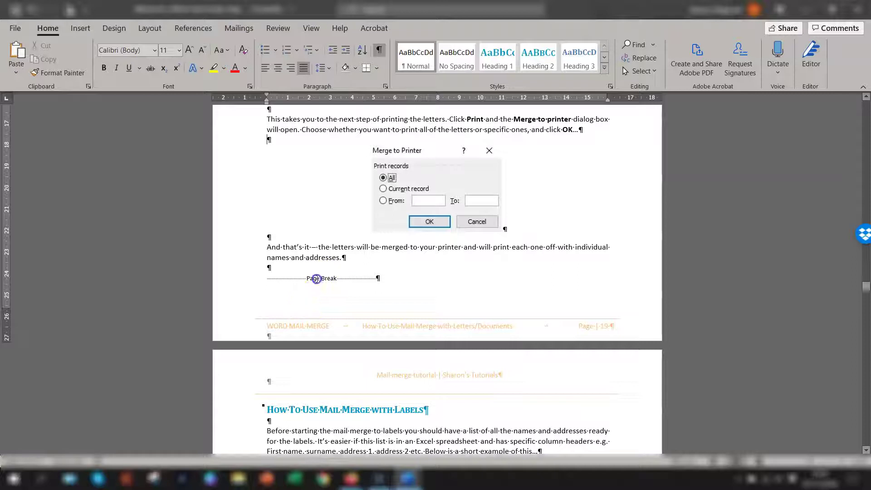
{"action": "double_click", "coordinate": [316, 279]}
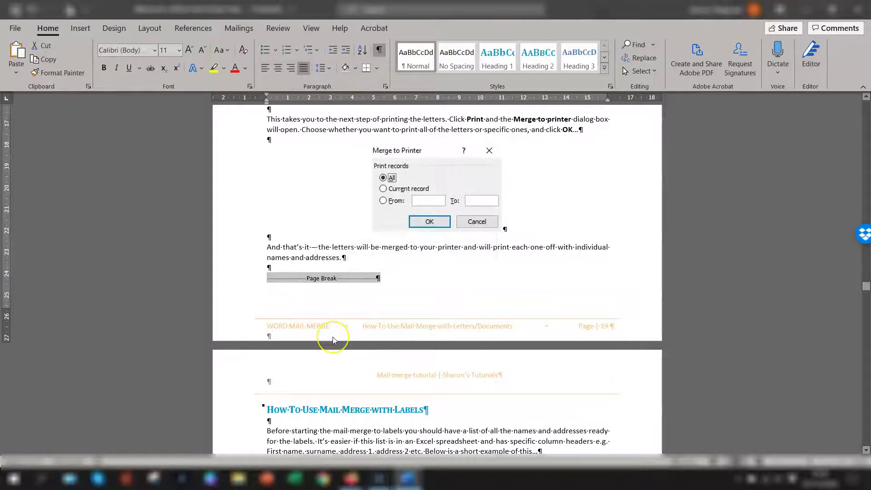
{"action": "key", "text": "Delete"}
{"action": "key", "text": "ctrl+z"}
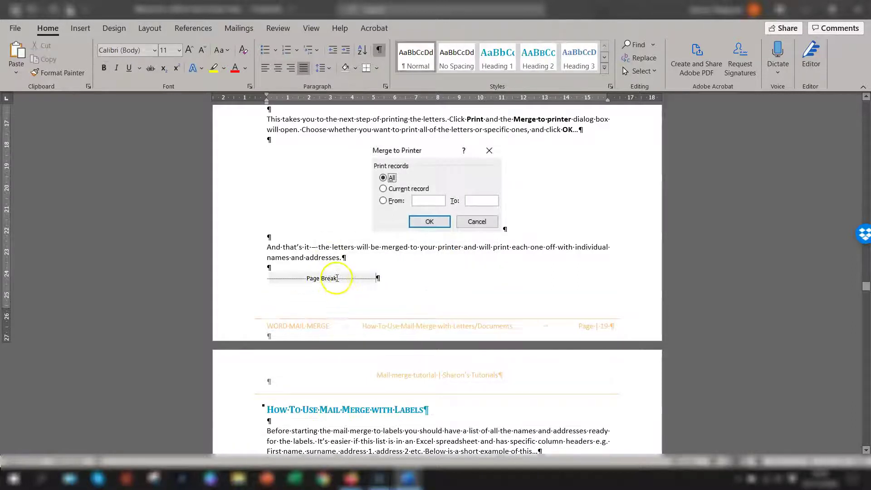
{"action": "left_click", "coordinate": [268, 278]}
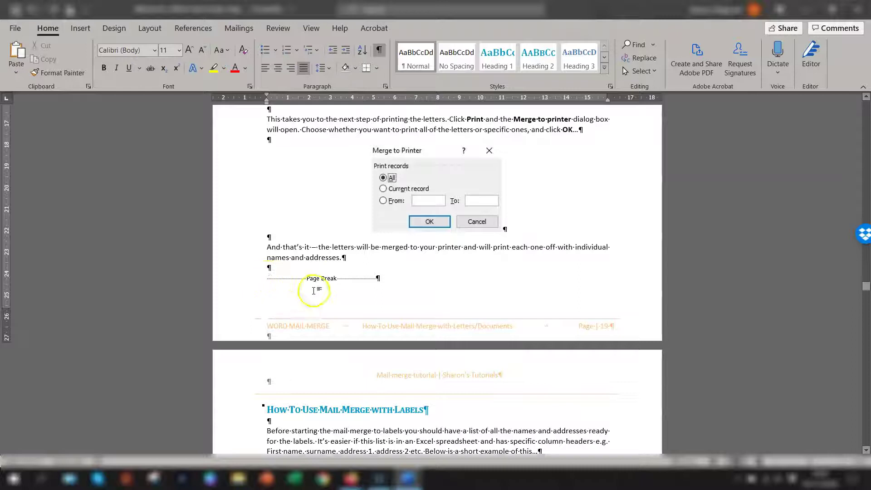
{"action": "key", "text": "Delete"}
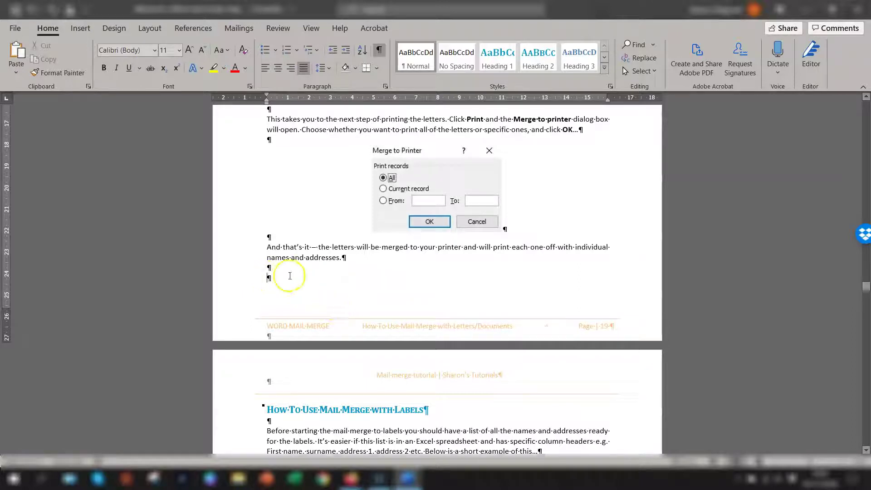
{"action": "key", "text": "ctrl+Return"}
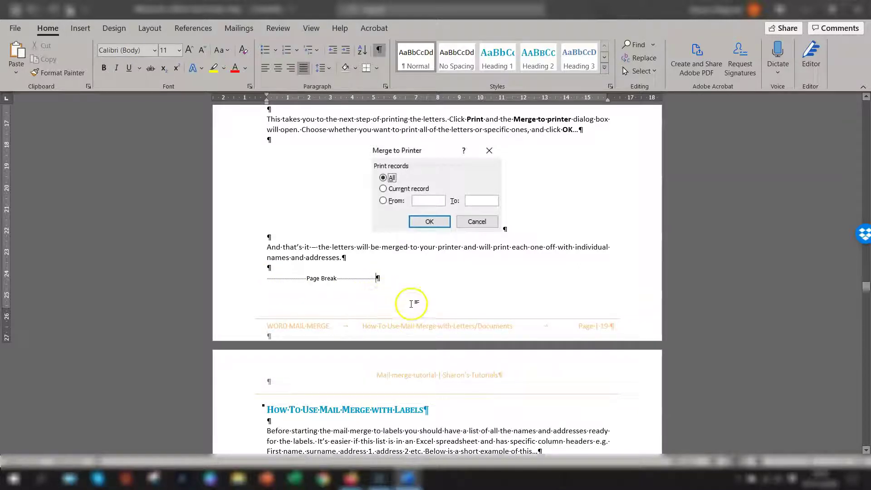
{"action": "key", "text": "BackSpace"}
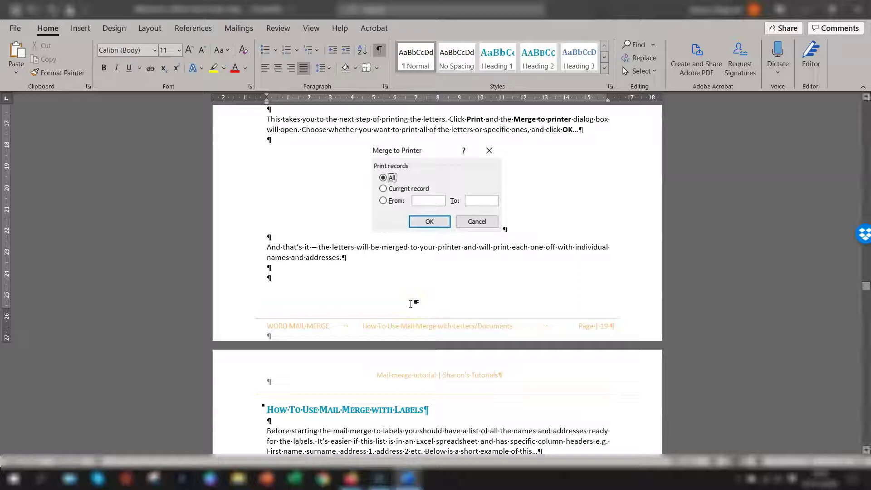
{"action": "key", "text": "ctrl+z"}
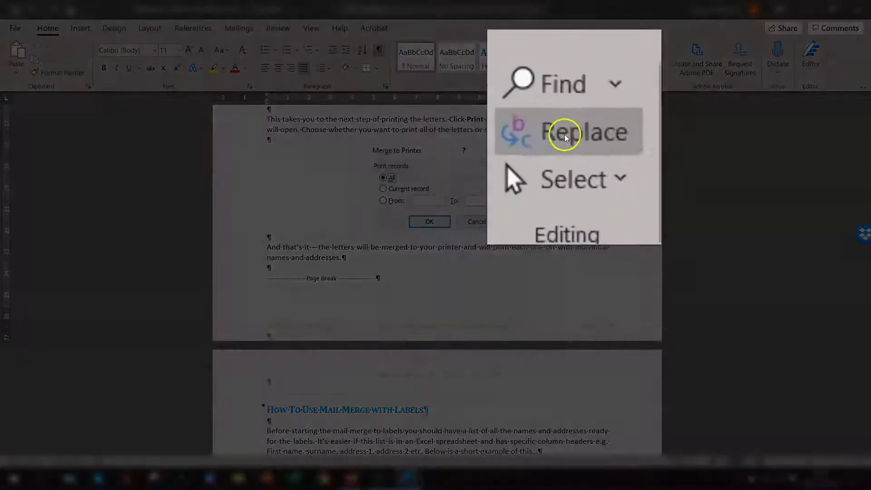
Scroll around the page break that closes the letters section before the labels heading
{"action": "scroll", "coordinate": [728, 253], "scroll_direction": "down", "scroll_amount": 2}
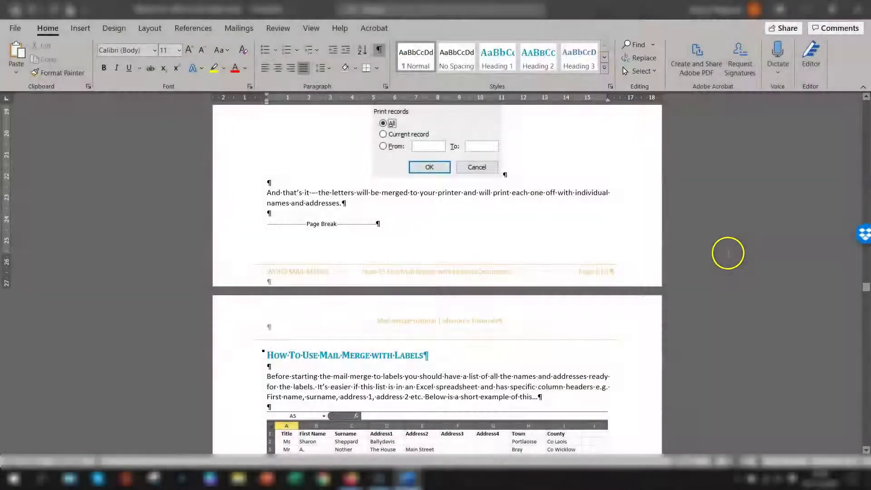
{"action": "scroll", "coordinate": [728, 253], "scroll_direction": "up", "scroll_amount": 2}
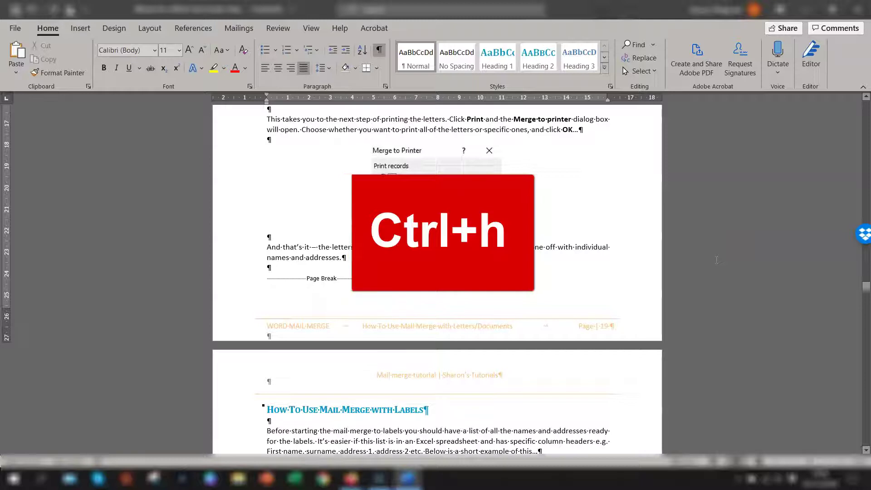
In Find and Replace, set Find what to Manual Page Break (^m) from the Special list
{"action": "key", "text": "ctrl+h"}
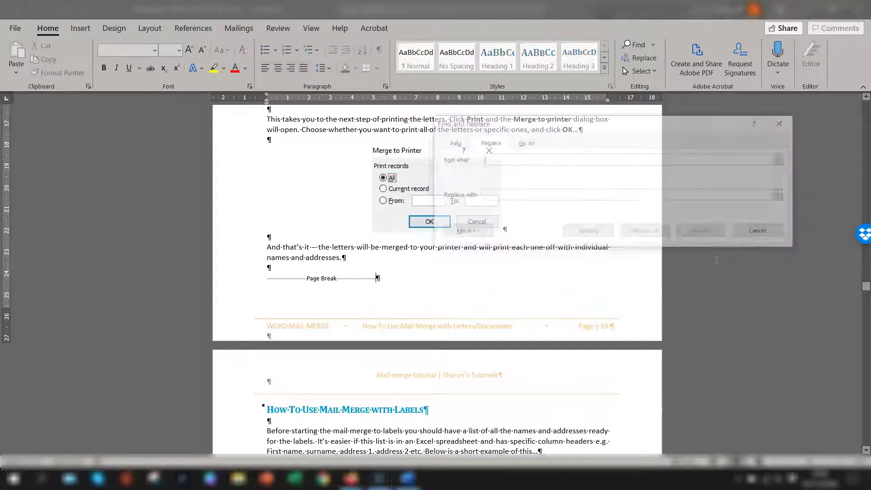
{"action": "left_click_drag", "start_coordinate": [683, 129], "coordinate": [503, 121]}
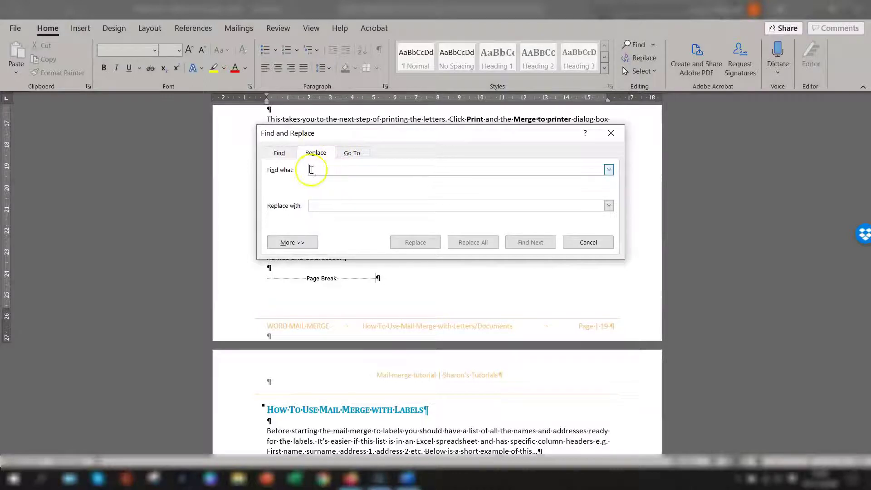
{"action": "left_click", "coordinate": [287, 243]}
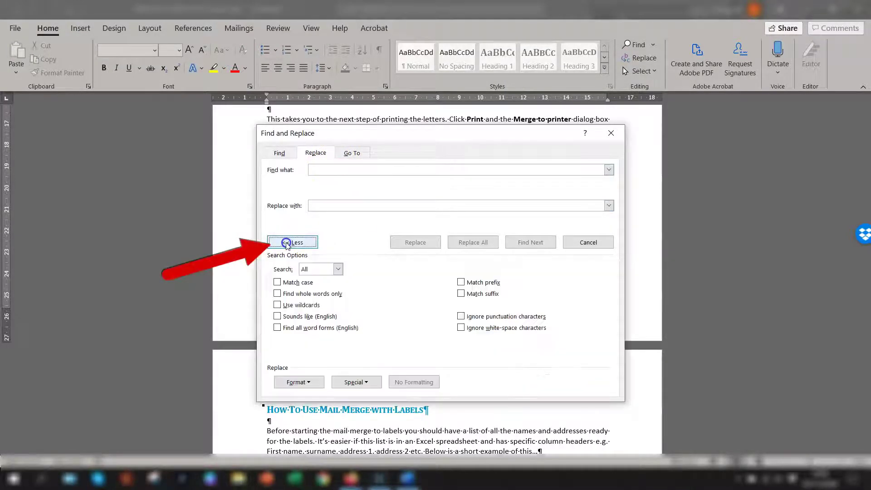
{"action": "left_click", "coordinate": [363, 386]}
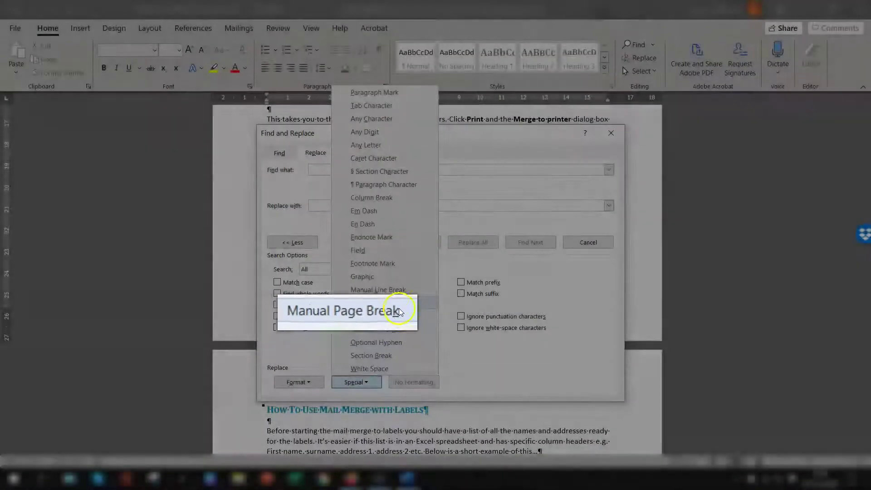
{"action": "left_click", "coordinate": [384, 303]}
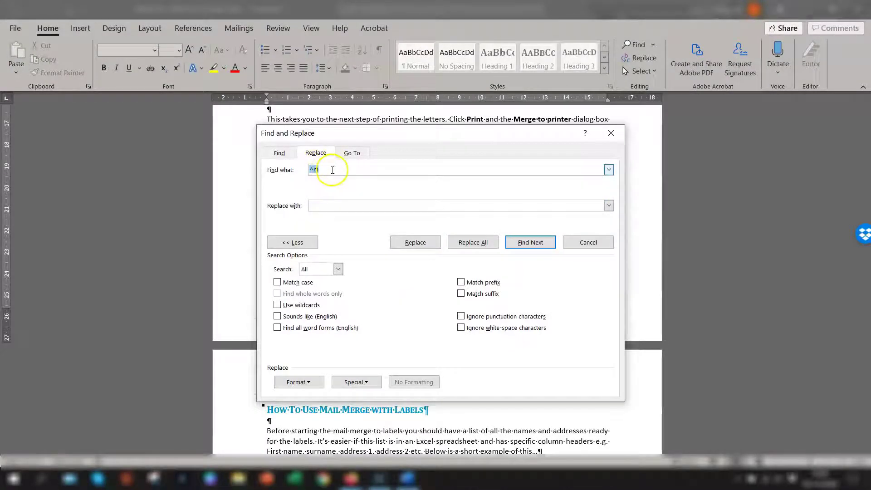
Leave Replace with blank, find the next manual page break, and move the dialog aside
{"action": "left_click", "coordinate": [320, 204]}
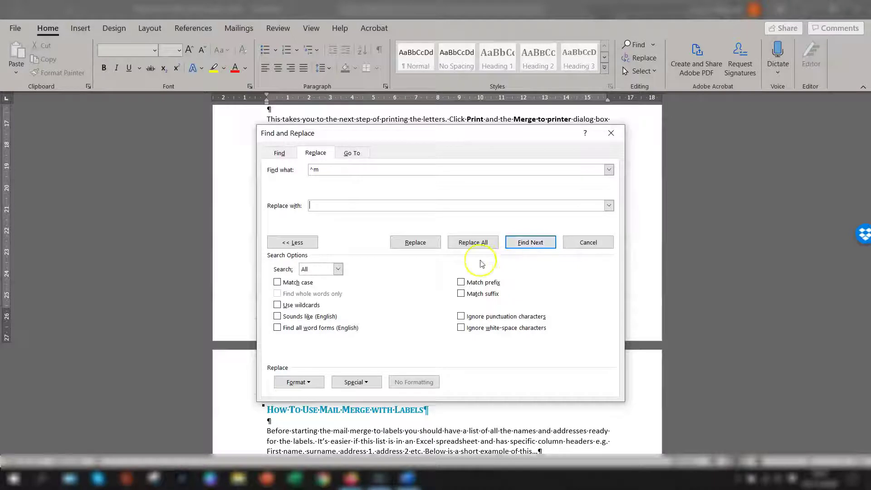
{"action": "left_click", "coordinate": [531, 243]}
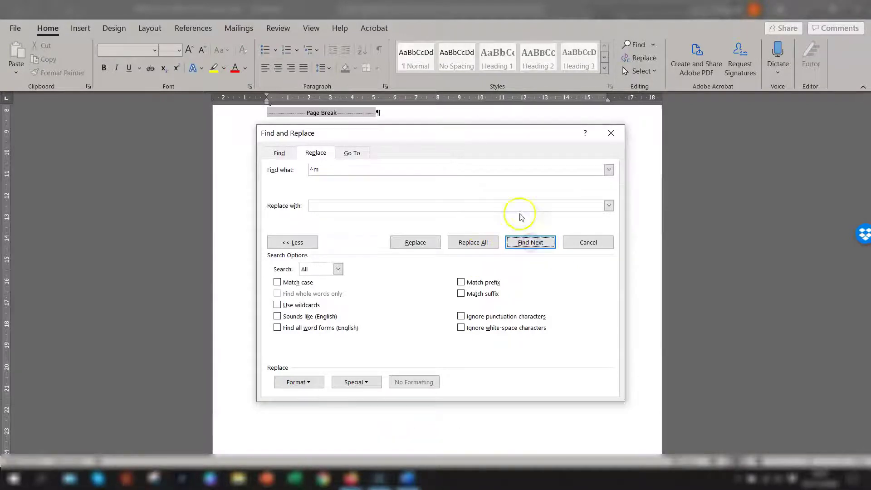
{"action": "left_click", "coordinate": [443, 139]}
{"action": "left_click_drag", "start_coordinate": [443, 139], "coordinate": [443, 209]}
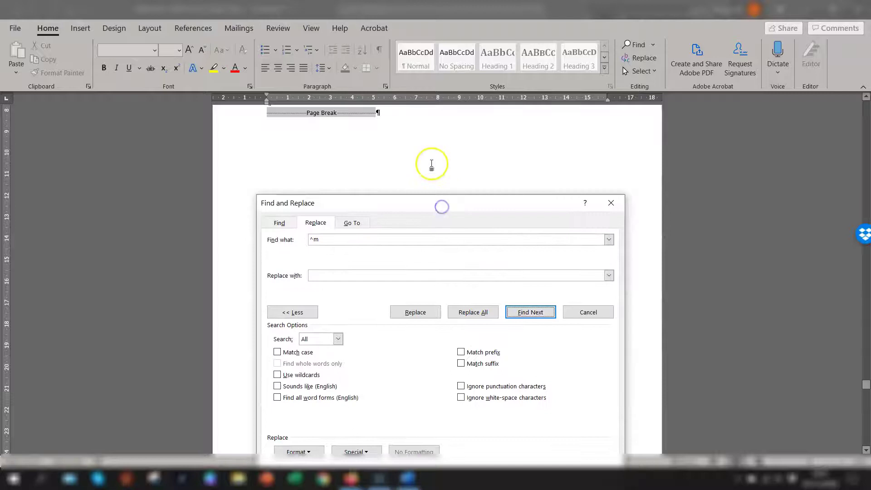
{"action": "scroll", "coordinate": [431, 166], "scroll_direction": "up", "scroll_amount": 1}
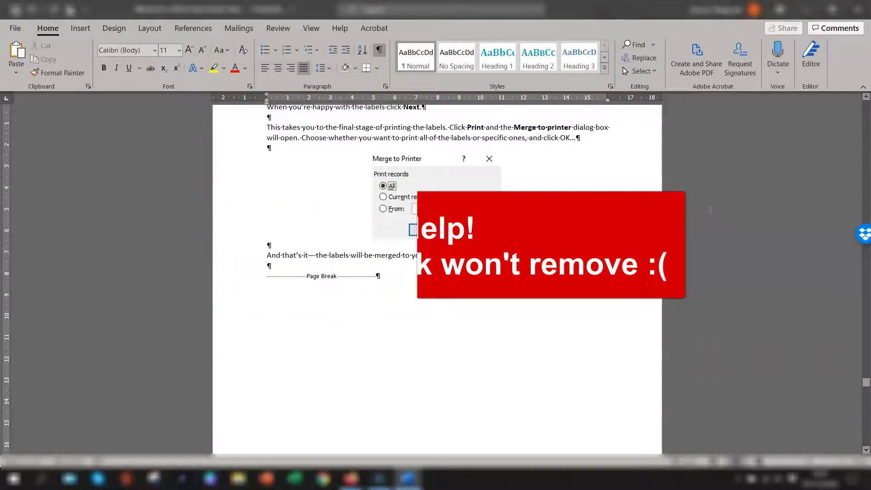
Delete the page break after the labels paragraph, then reselect it since it remains as a tracked change
{"action": "left_click", "coordinate": [310, 276]}
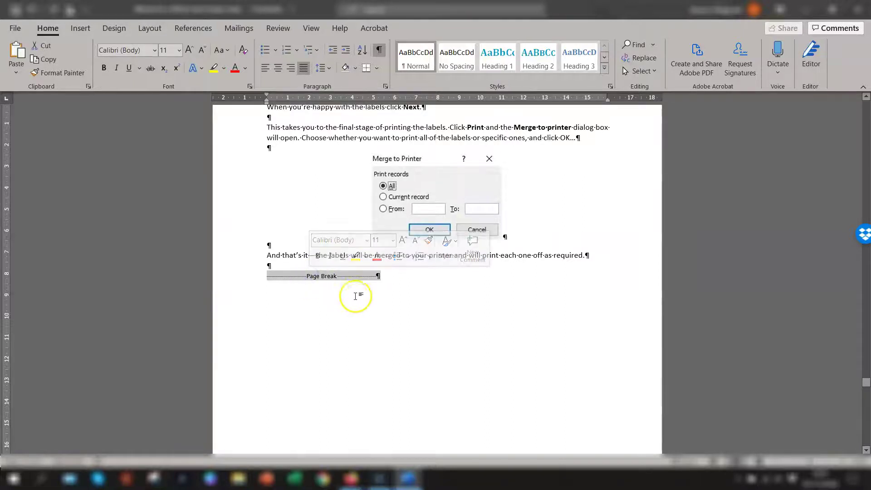
{"action": "key", "text": "Delete"}
{"action": "scroll", "coordinate": [482, 262], "scroll_direction": "up", "scroll_amount": 8}
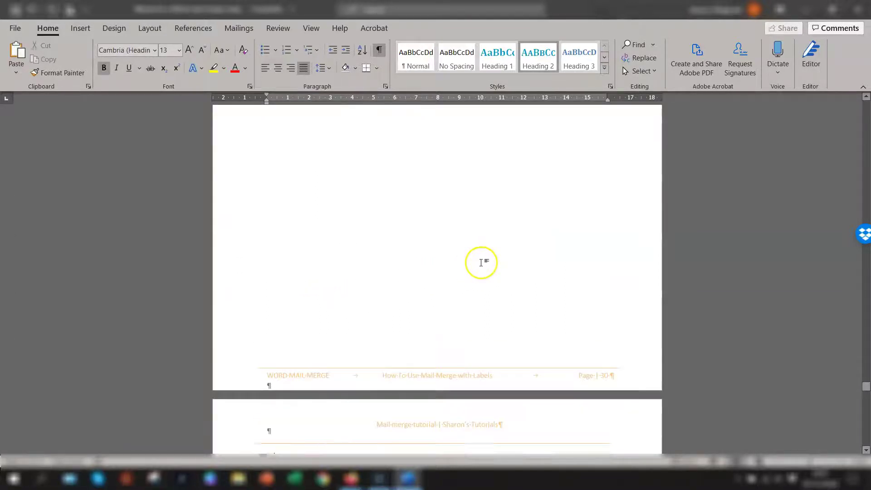
{"action": "left_click", "coordinate": [321, 339]}
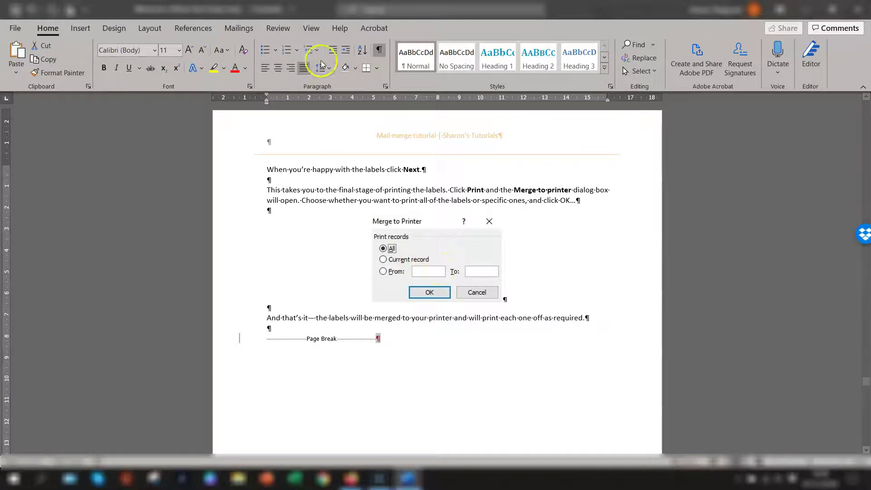
Switch Track Changes off on the Review tab
{"action": "left_click", "coordinate": [274, 28]}
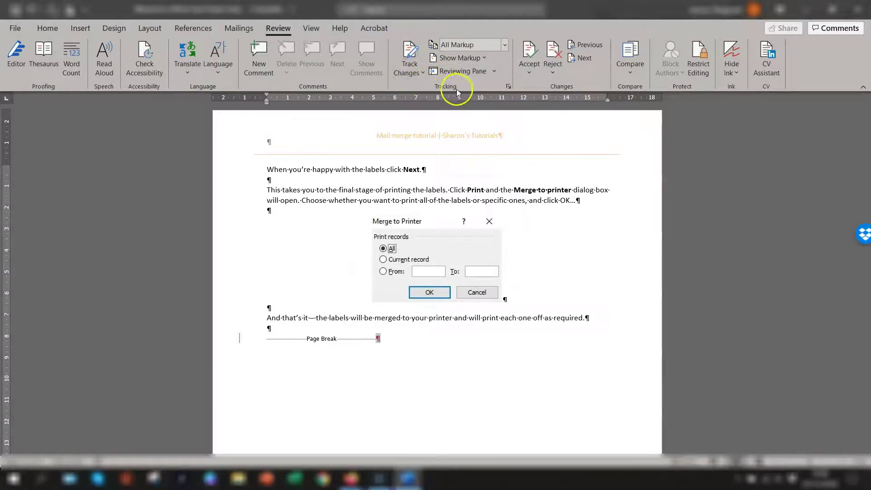
{"action": "left_click", "coordinate": [423, 75]}
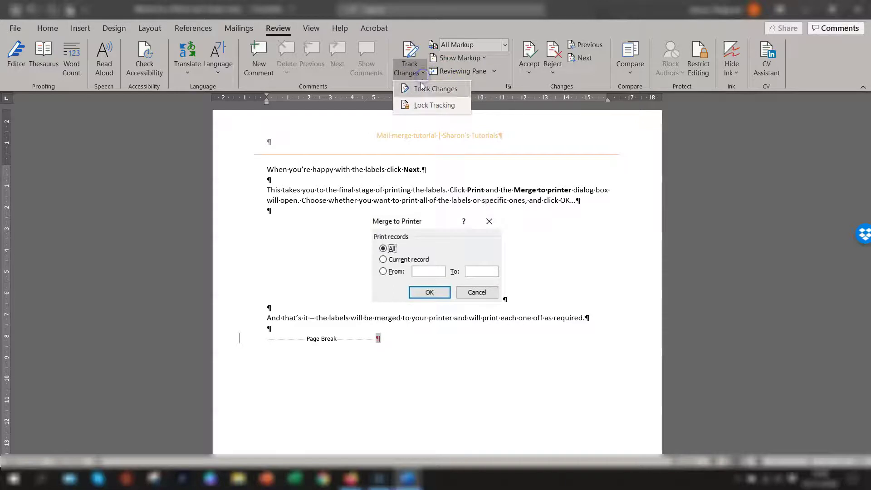
{"action": "left_click", "coordinate": [425, 74]}
{"action": "left_click", "coordinate": [424, 74]}
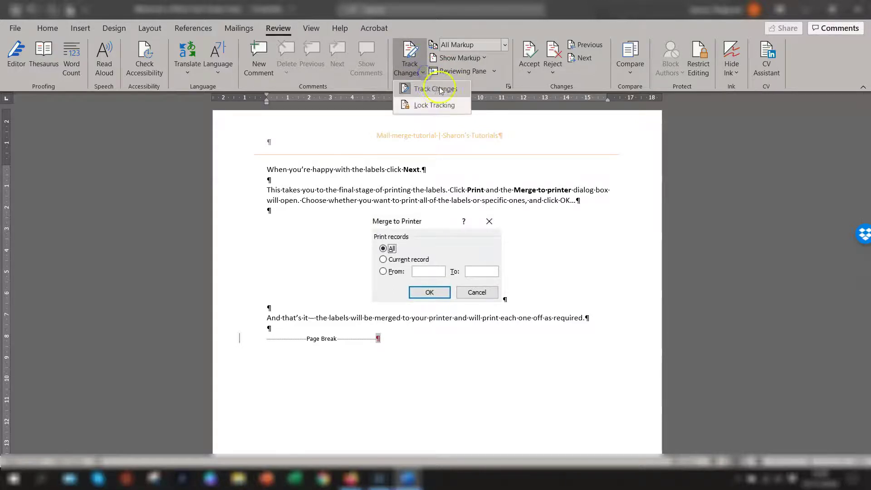
{"action": "left_click", "coordinate": [494, 101]}
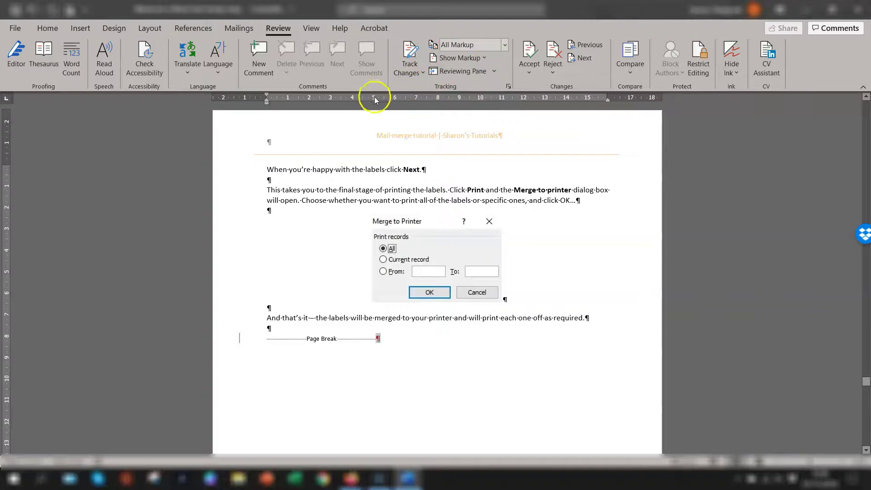
{"action": "left_click", "coordinate": [404, 337]}
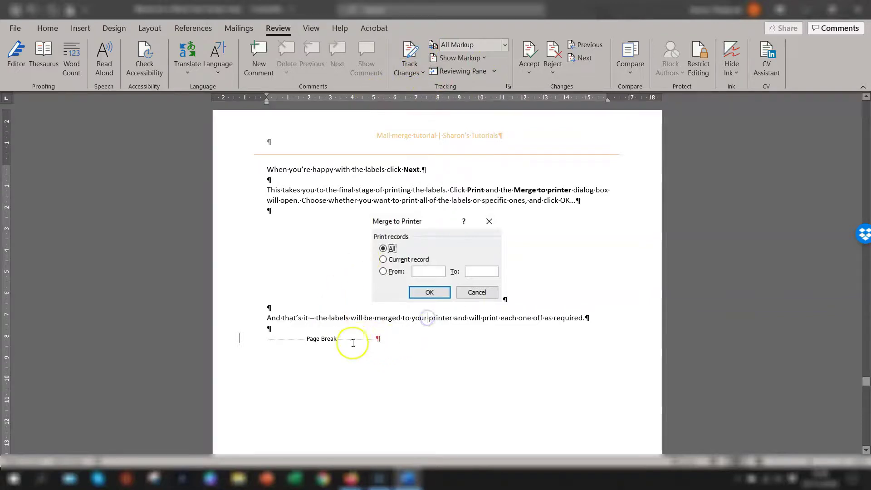
Delete the page break after 'And that's it' so the email mail merge heading follows
{"action": "double_click", "coordinate": [314, 339]}
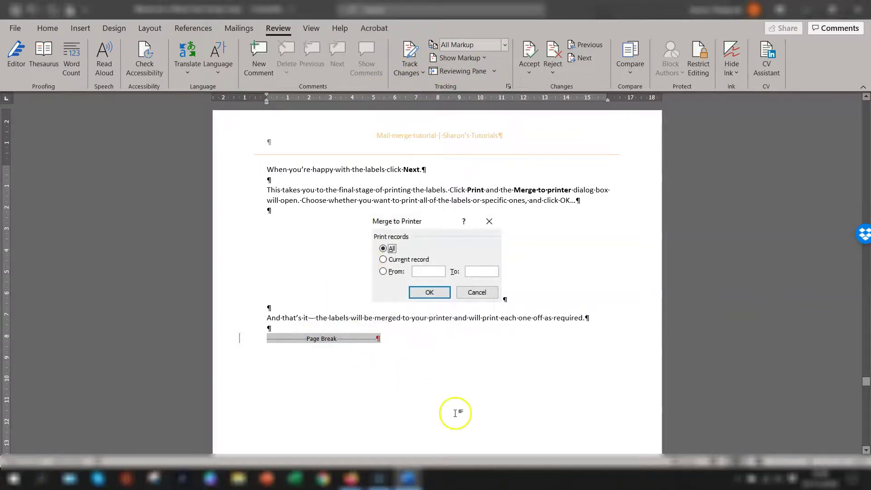
{"action": "key", "text": "Delete"}
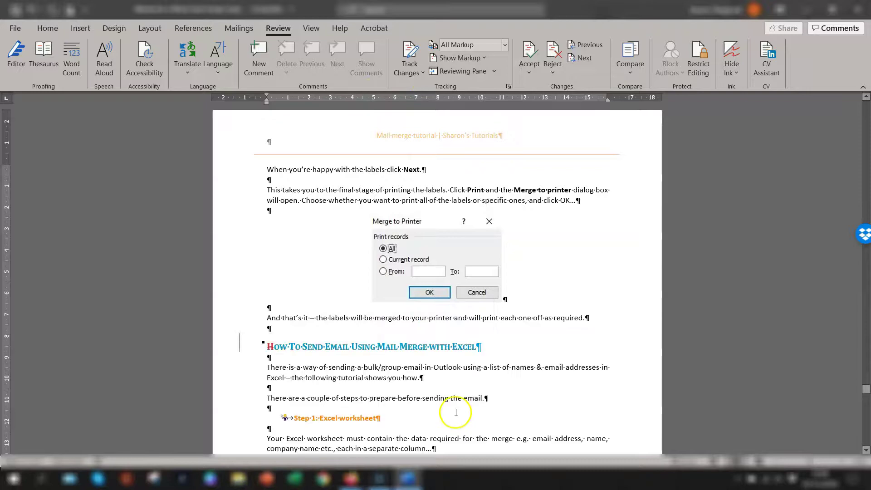
{"action": "left_click", "coordinate": [397, 315]}
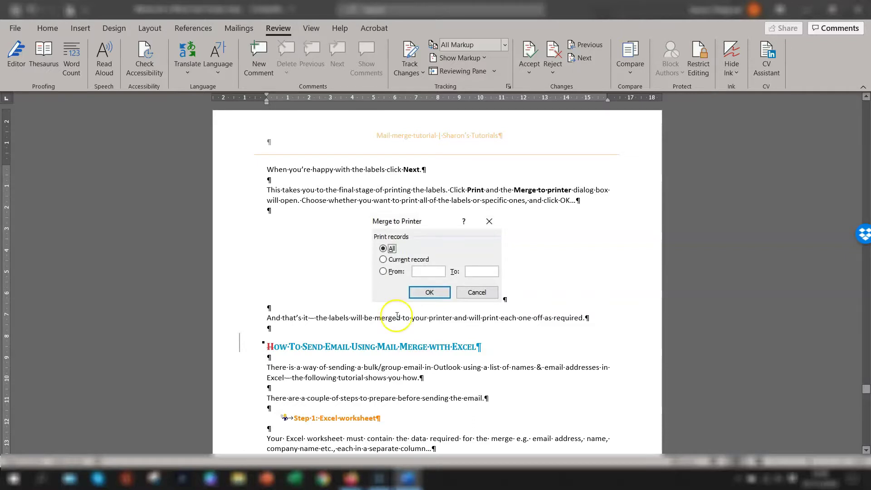